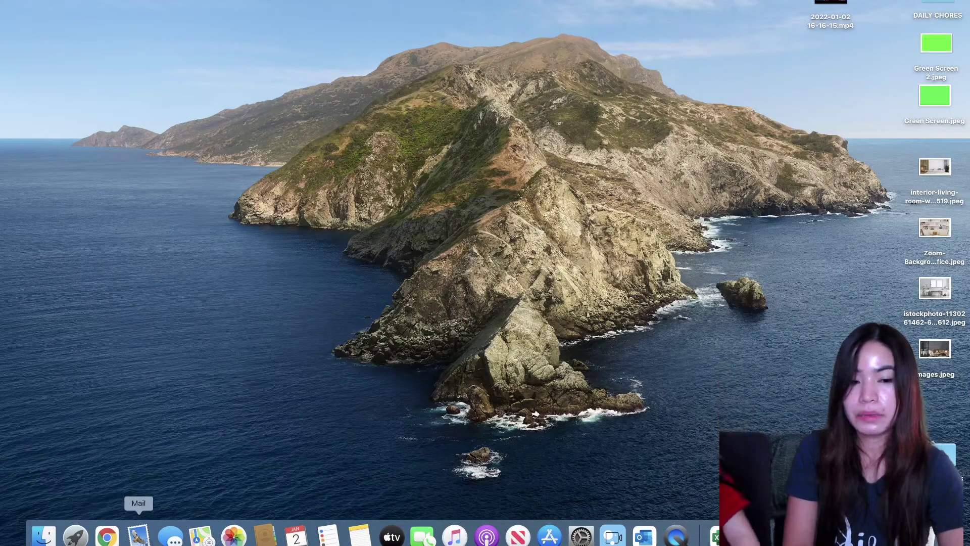
Step: Launch Google Chrome, go to kaidex.io and open the Bridge page
{"action": "left_click", "coordinate": [118, 540]}
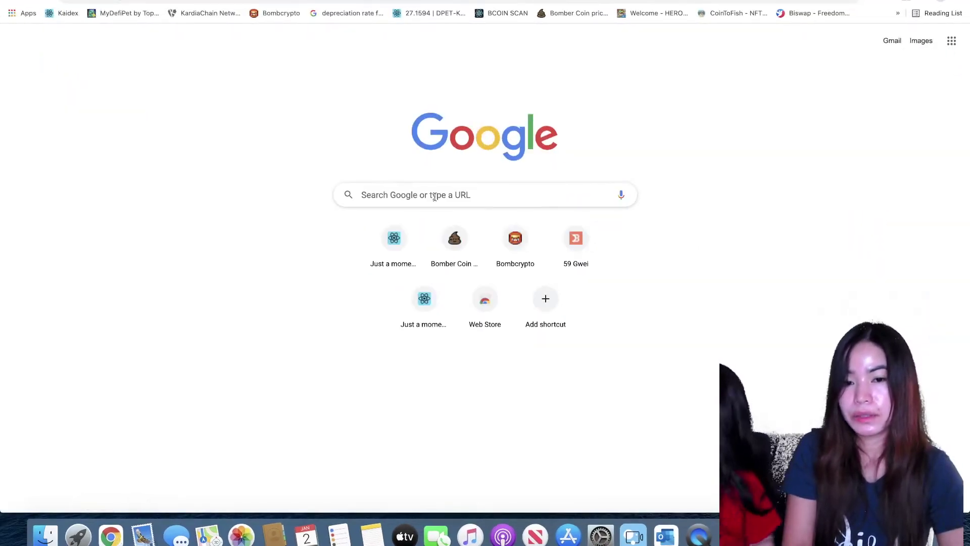
{"action": "left_click", "coordinate": [439, 199]}
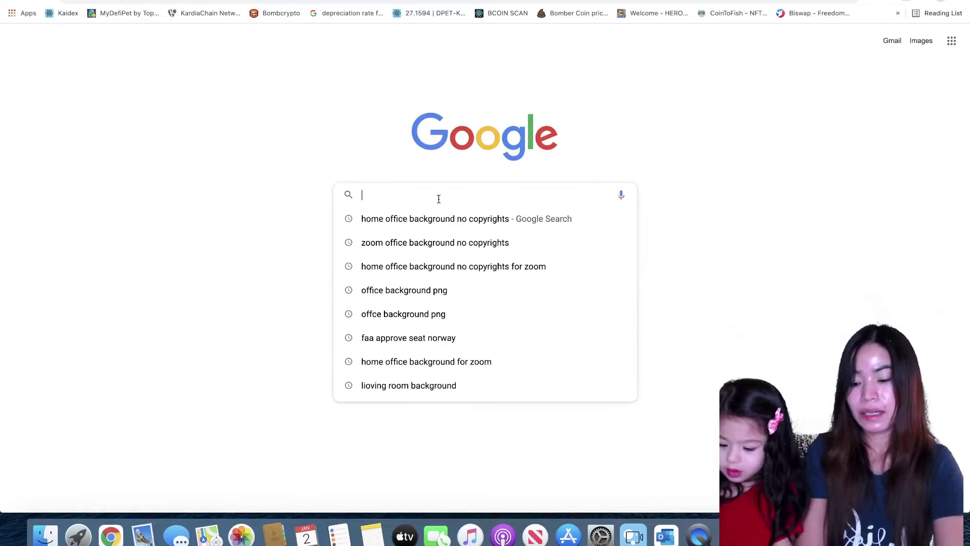
{"action": "type", "text": "kaidex"}
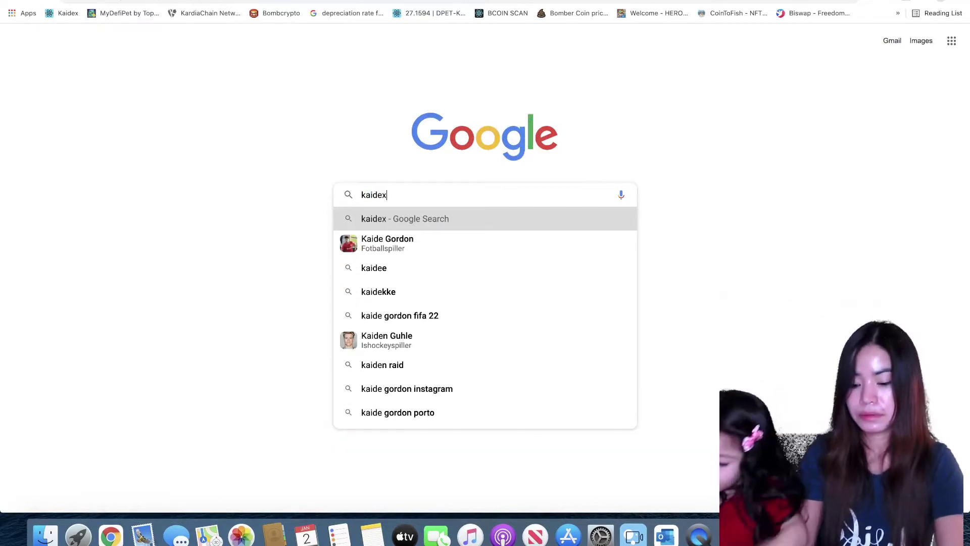
{"action": "type", "text": ".io"}
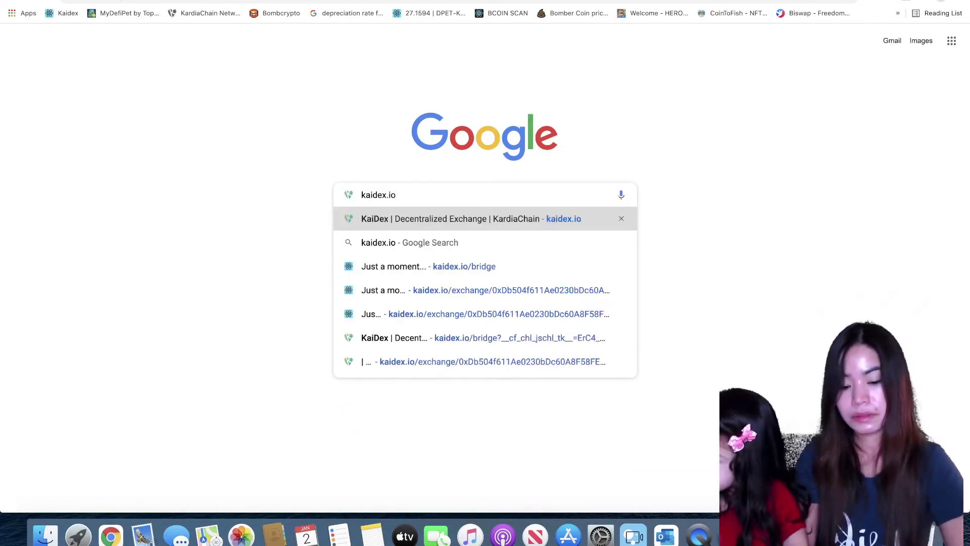
{"action": "left_click", "coordinate": [450, 224]}
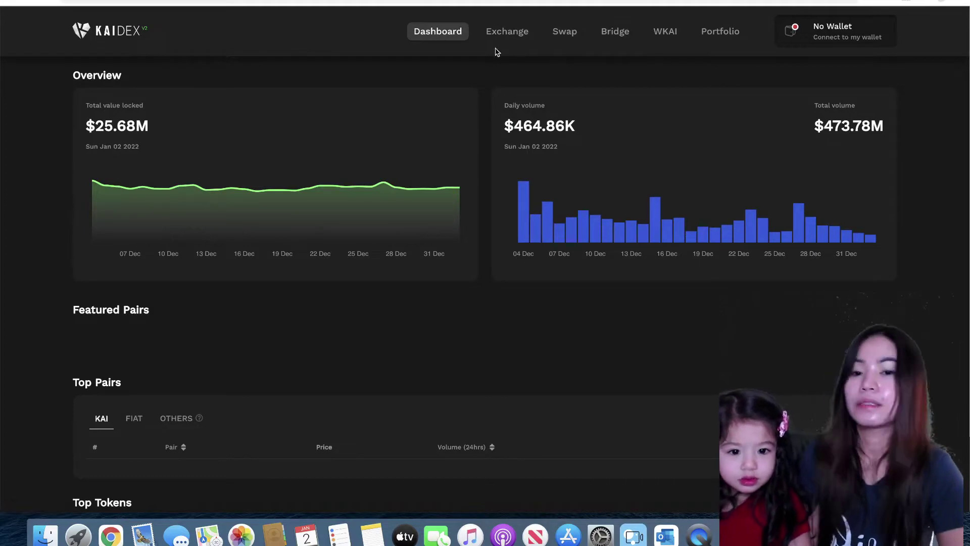
{"action": "left_click", "coordinate": [607, 41]}
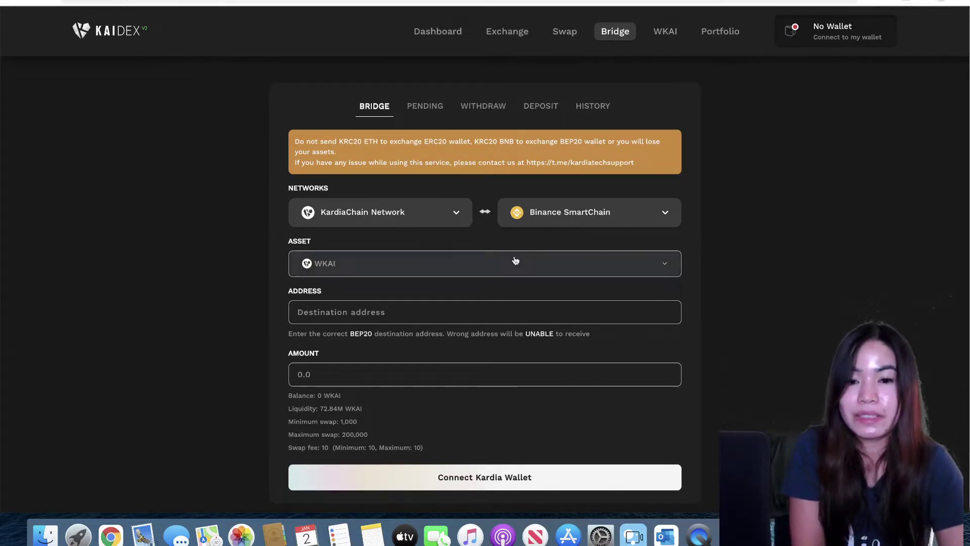
Step: Set the bridge direction from Binance SmartChain to KardiaChain Network and choose USDT as the asset
{"action": "left_click", "coordinate": [484, 213]}
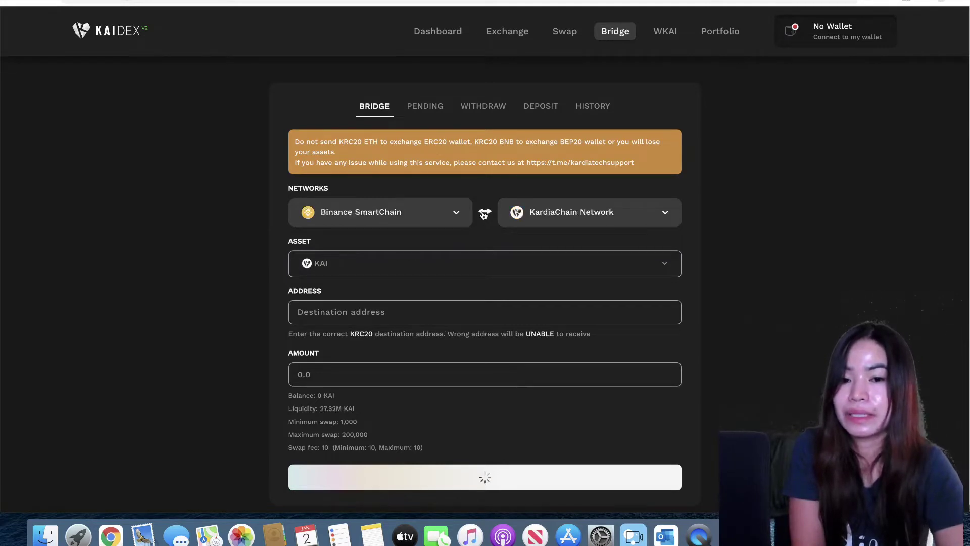
{"action": "left_click", "coordinate": [528, 263]}
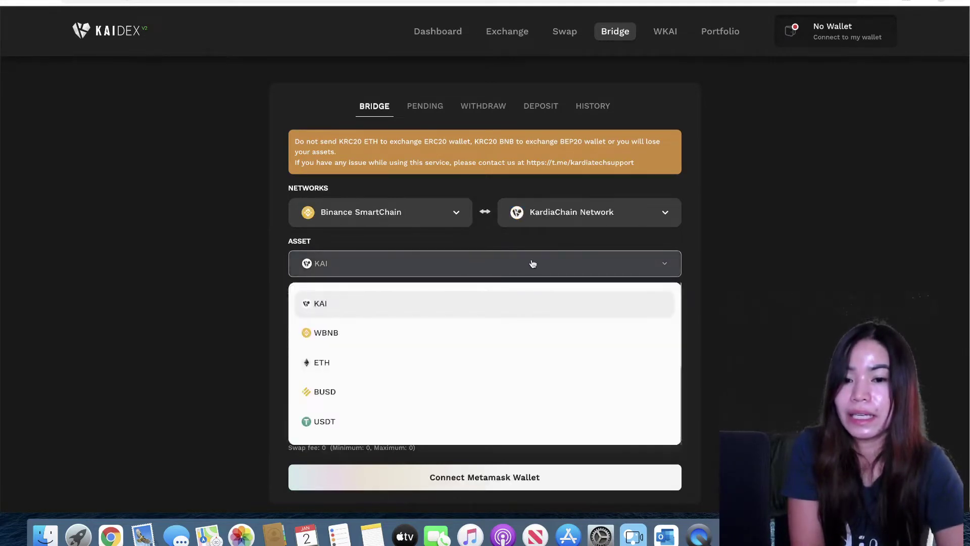
{"action": "left_click", "coordinate": [484, 431]}
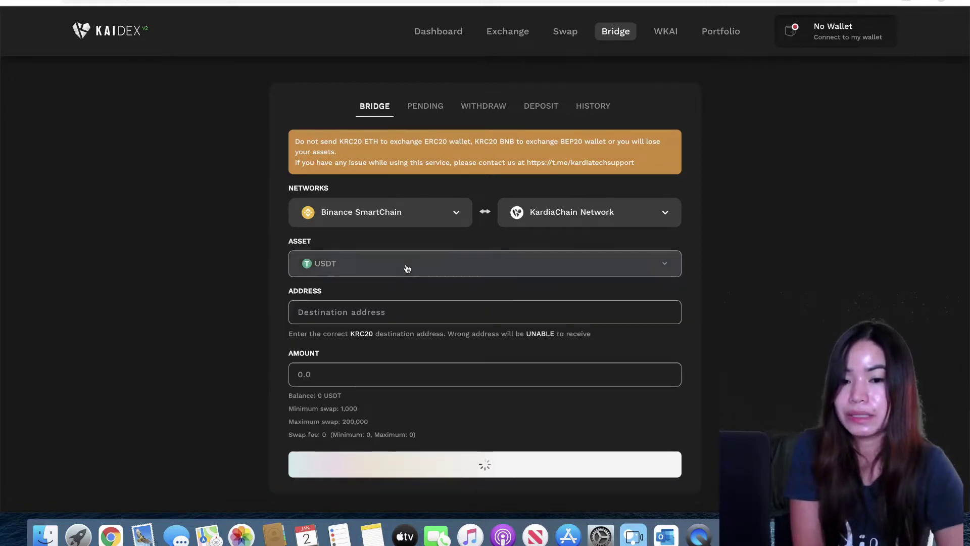
Step: Copy the account address from the KardiaChain wallet extension and paste it as the bridge's destination address
{"action": "left_click", "coordinate": [410, 317]}
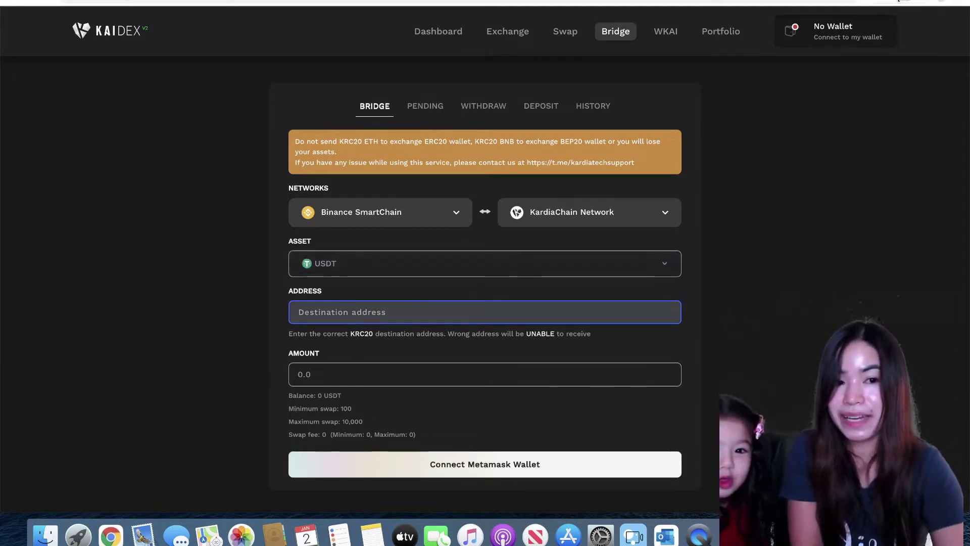
{"action": "left_click", "coordinate": [889, 2]}
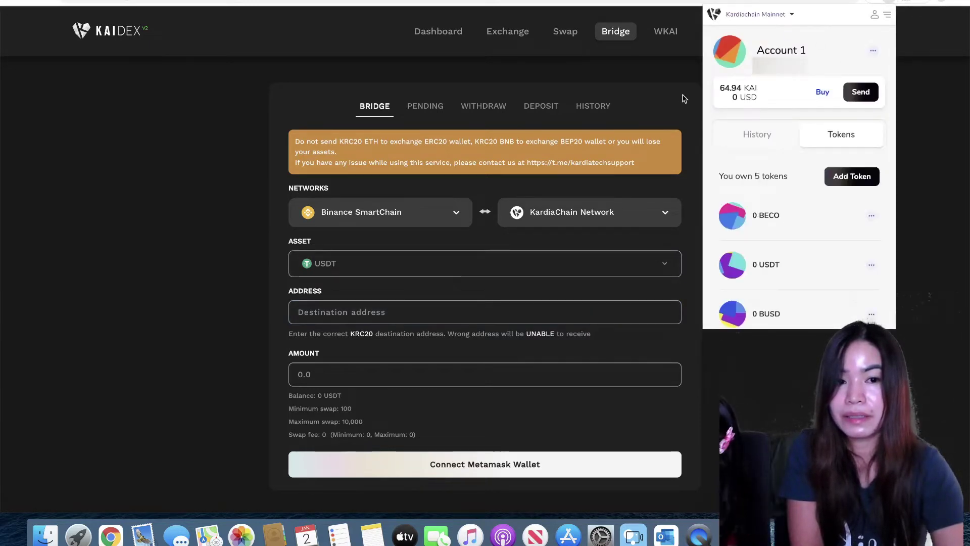
{"action": "left_click", "coordinate": [677, 114]}
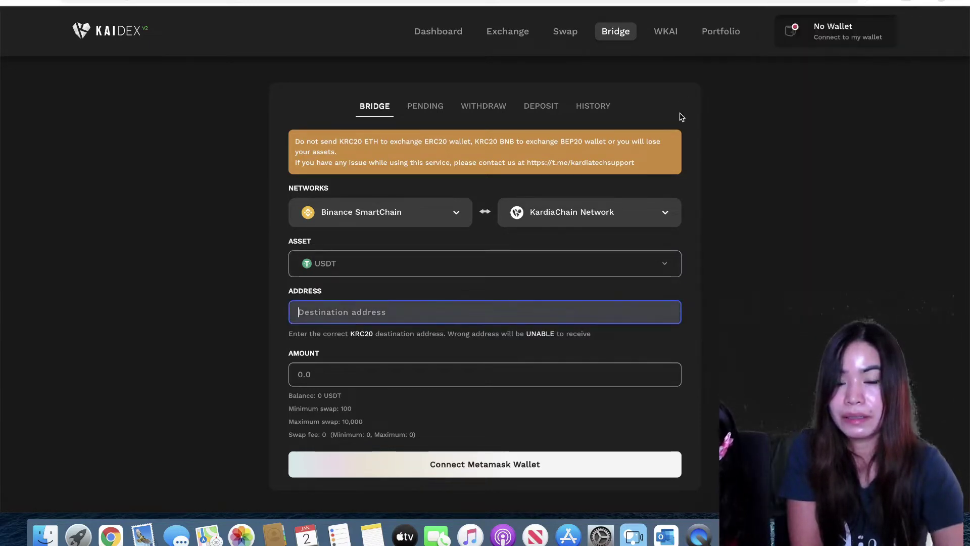
{"action": "right_click", "coordinate": [456, 321]}
{"action": "left_click", "coordinate": [495, 391]}
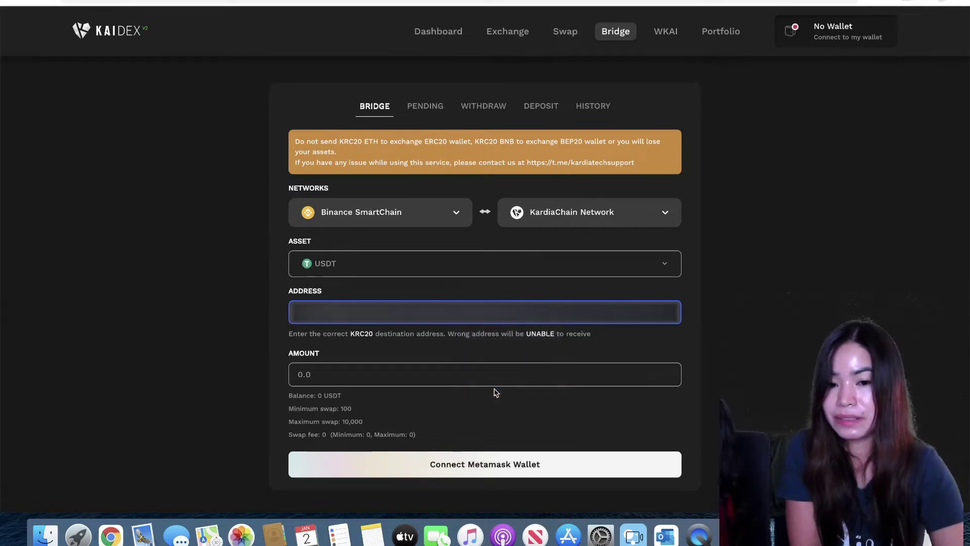
Step: Connect the MetaMask wallet and set the amount to swap to 180.675 USDT
{"action": "left_click", "coordinate": [506, 467]}
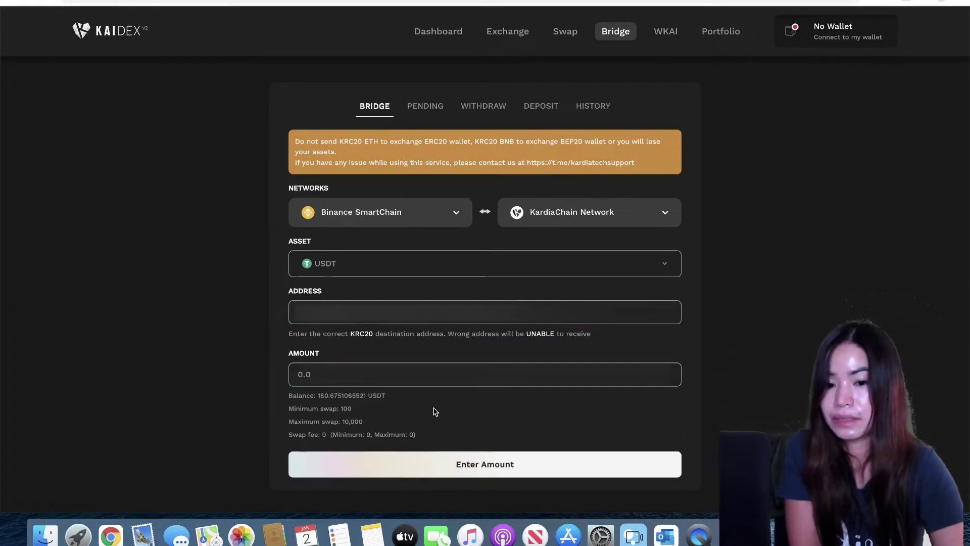
{"action": "left_click", "coordinate": [416, 377]}
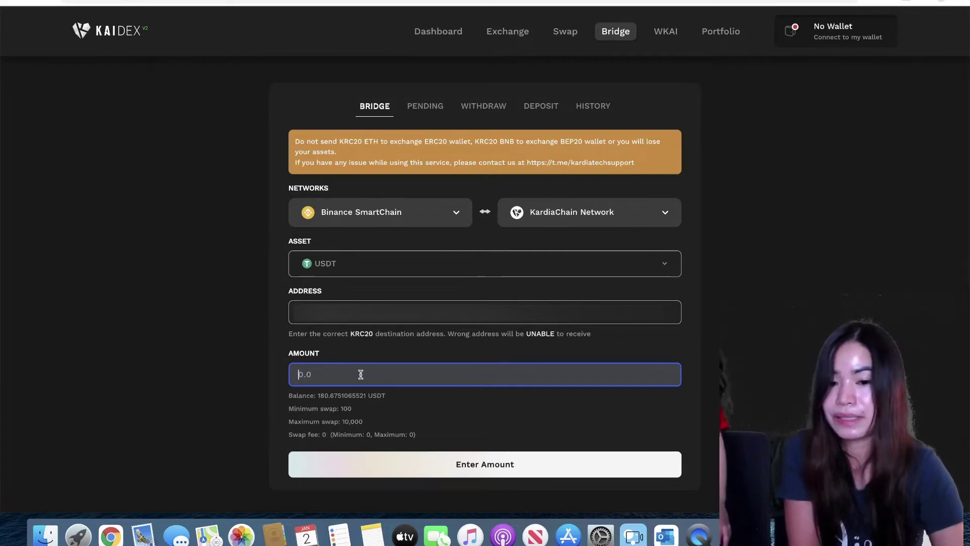
{"action": "type", "text": "180.675"}
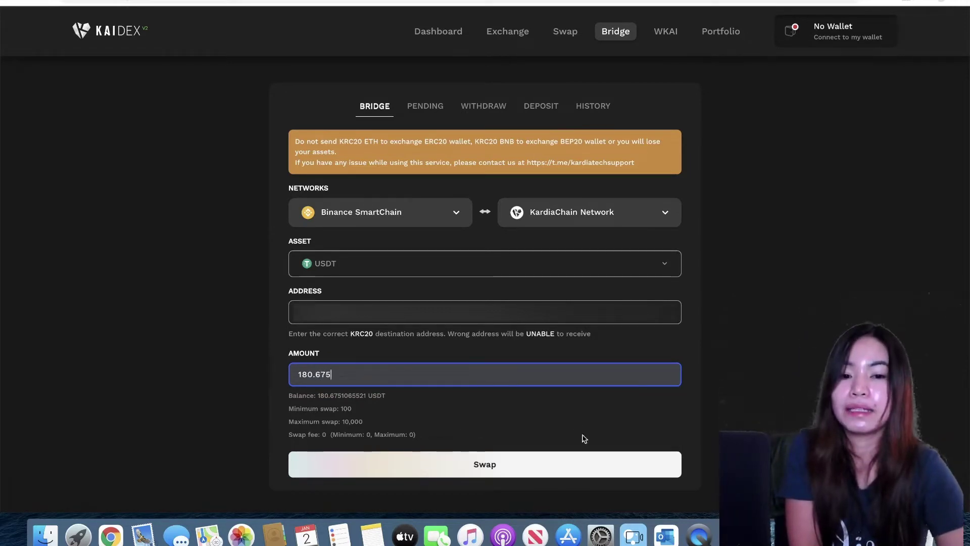
Step: Submit the swap and copy the total BNB cost from the MetaMask confirmation request
{"action": "left_click", "coordinate": [524, 471]}
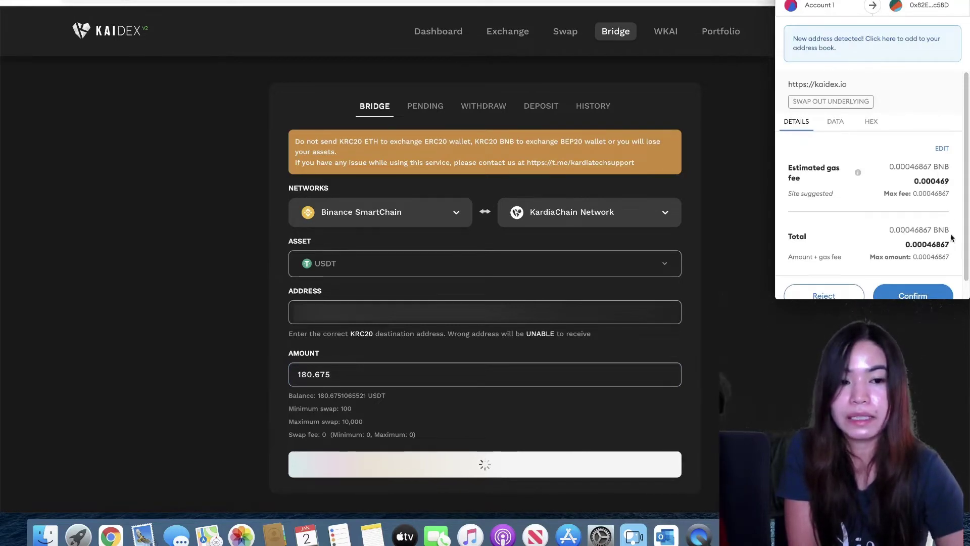
{"action": "double_click", "coordinate": [930, 244]}
{"action": "right_click", "coordinate": [943, 244]}
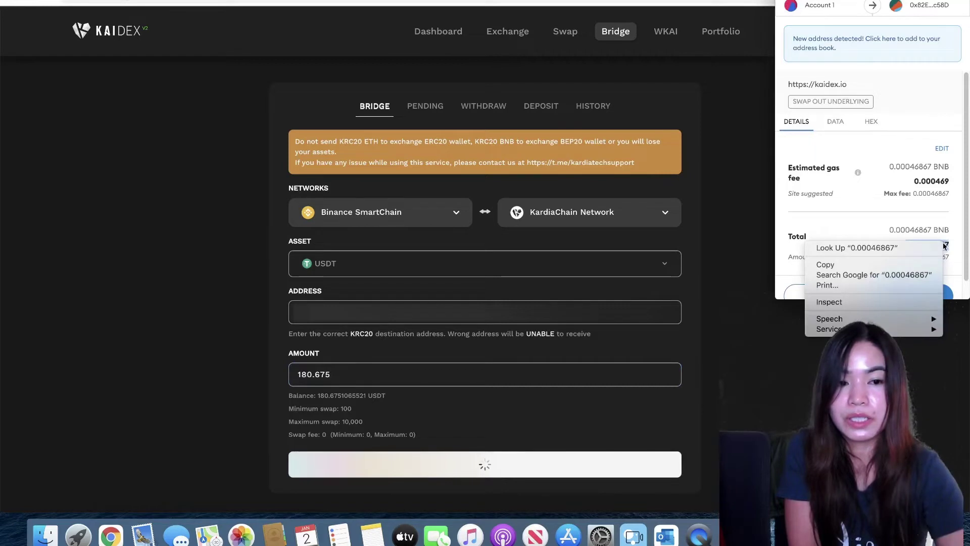
{"action": "left_click", "coordinate": [867, 271]}
Step: Search Google in a new tab for "bnb to usd" and convert 0.00046867 BNB to US dollars
{"action": "key", "text": "super+t"}
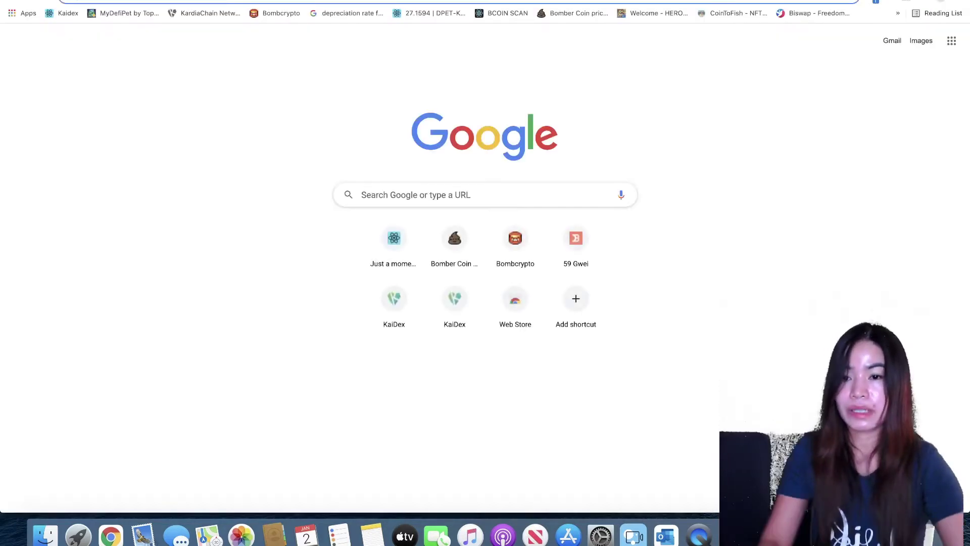
{"action": "type", "text": "bnb"}
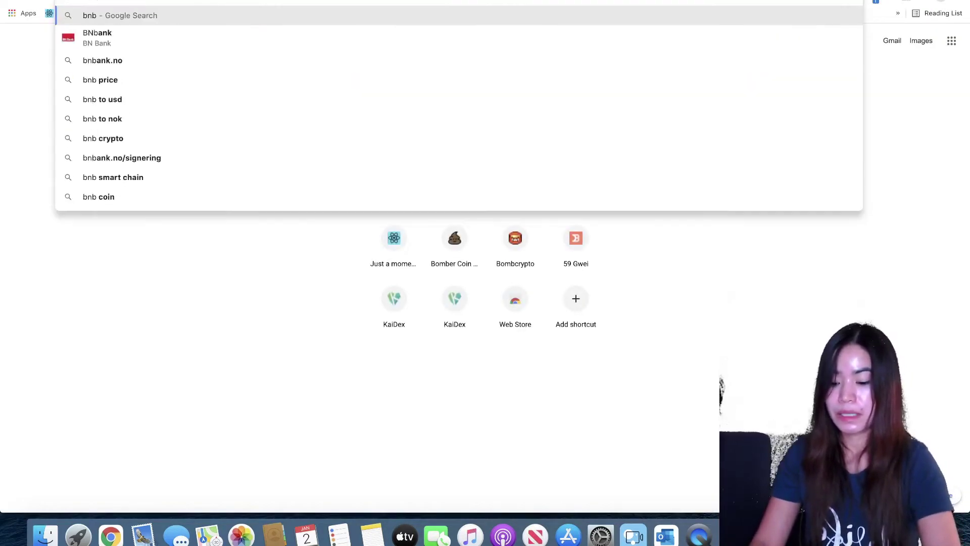
{"action": "type", "text": " to"}
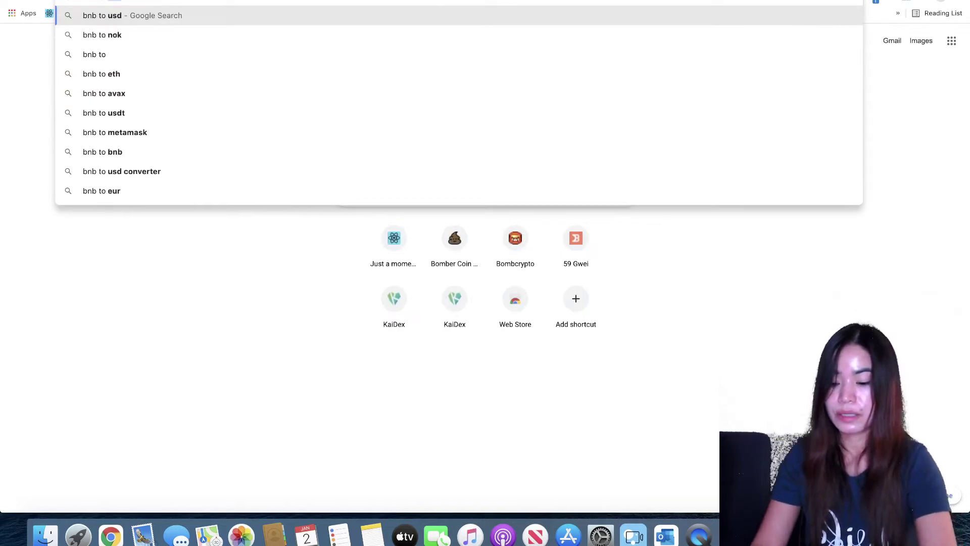
{"action": "type", "text": " usd"}
{"action": "key", "text": "Return"}
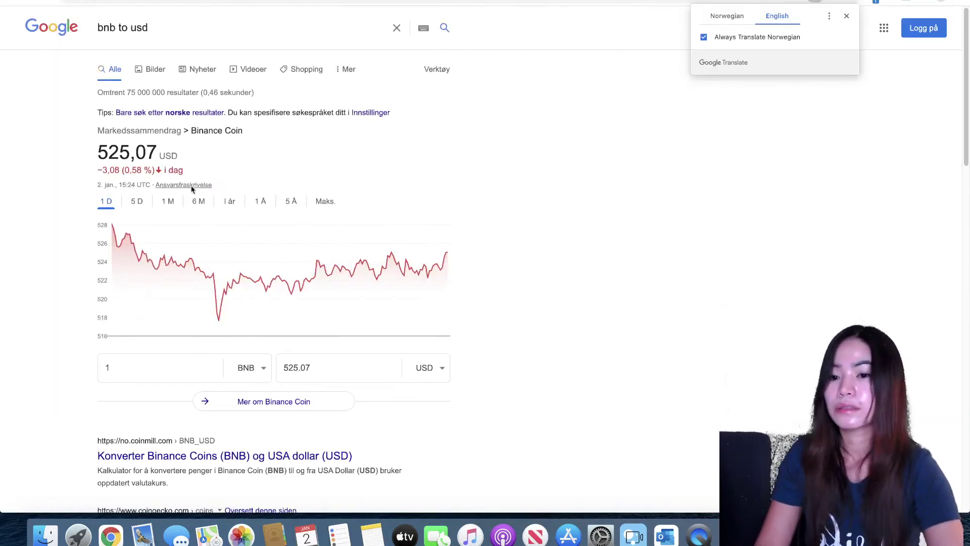
{"action": "left_click", "coordinate": [133, 361]}
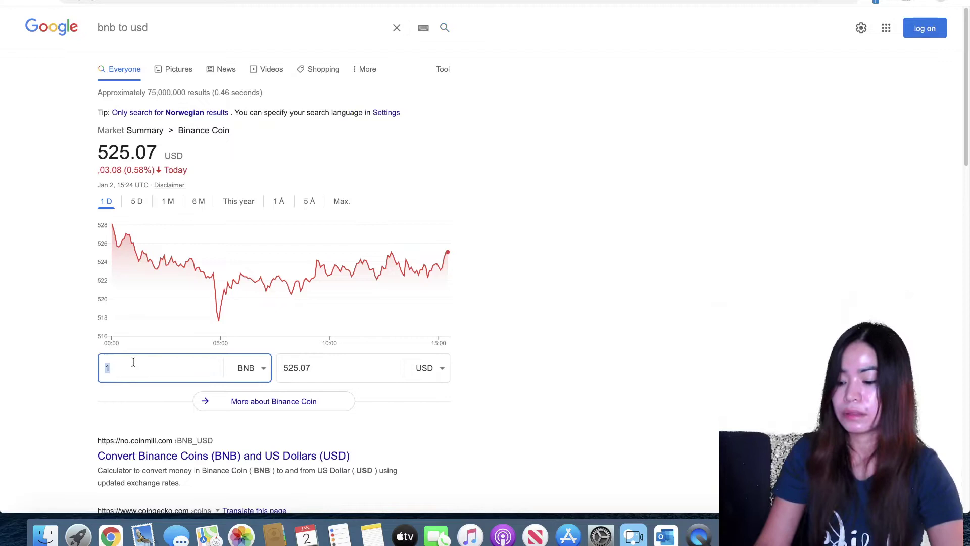
{"action": "type", "text": "0.00046867"}
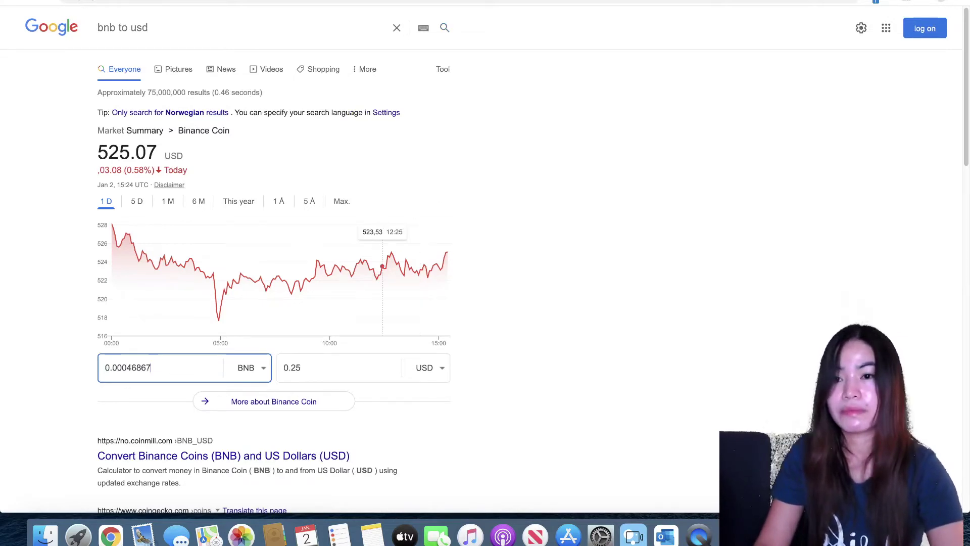
Step: Return to the KaiDex bridge, reopen the pending MetaMask request and try to confirm the transaction
{"action": "key", "text": "ctrl+Tab"}
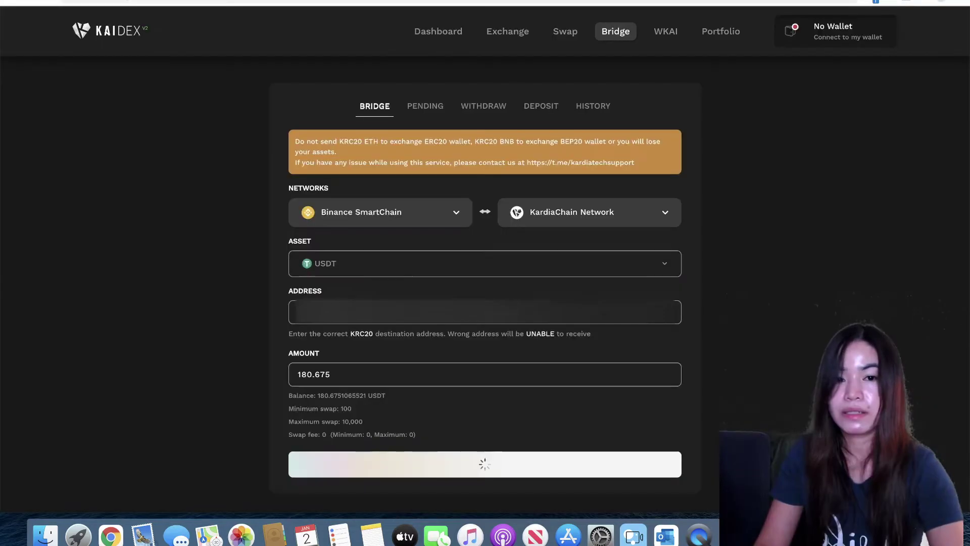
{"action": "left_click", "coordinate": [880, 6]}
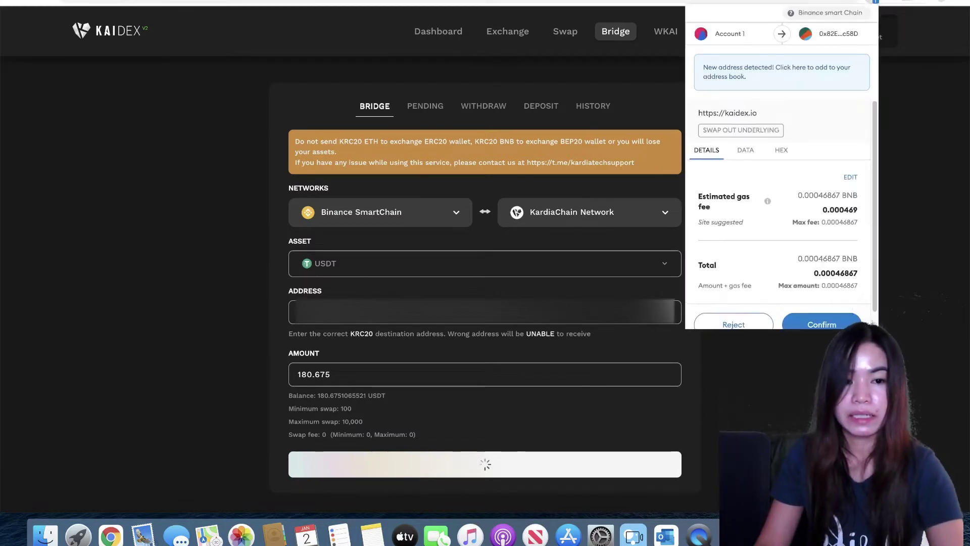
{"action": "left_click", "coordinate": [848, 323]}
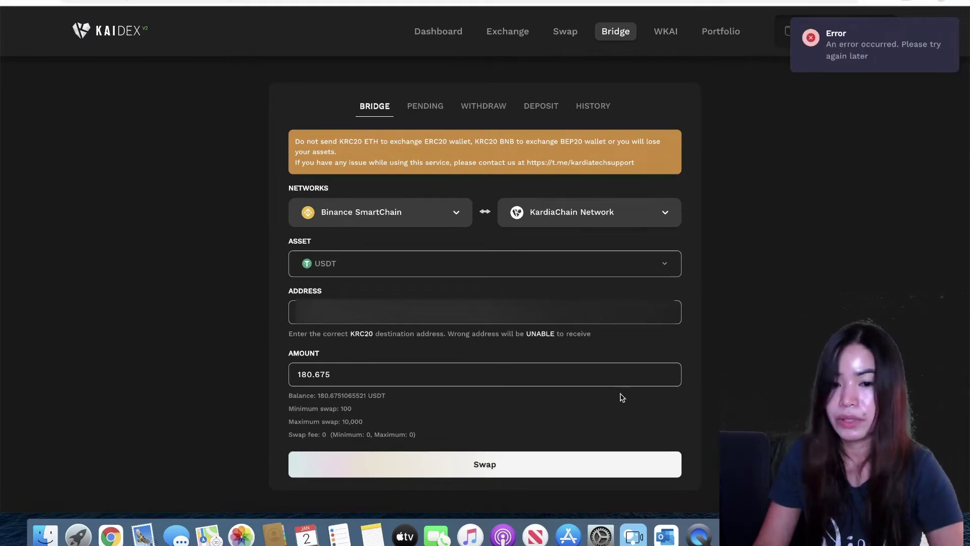
Step: Submit the 180.675 USDT swap again, confirm it in MetaMask and check its entry in the wallet activity
{"action": "left_click", "coordinate": [581, 463]}
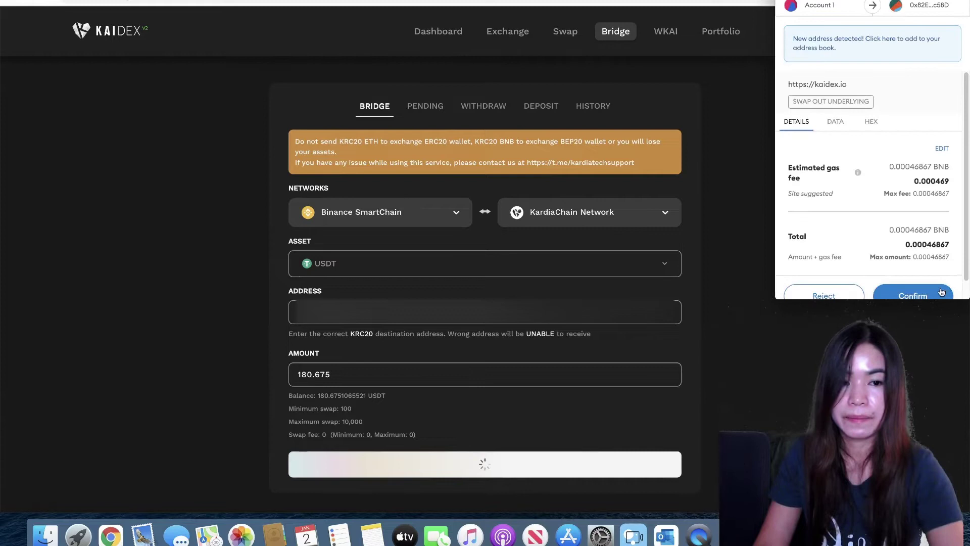
{"action": "left_click", "coordinate": [941, 292]}
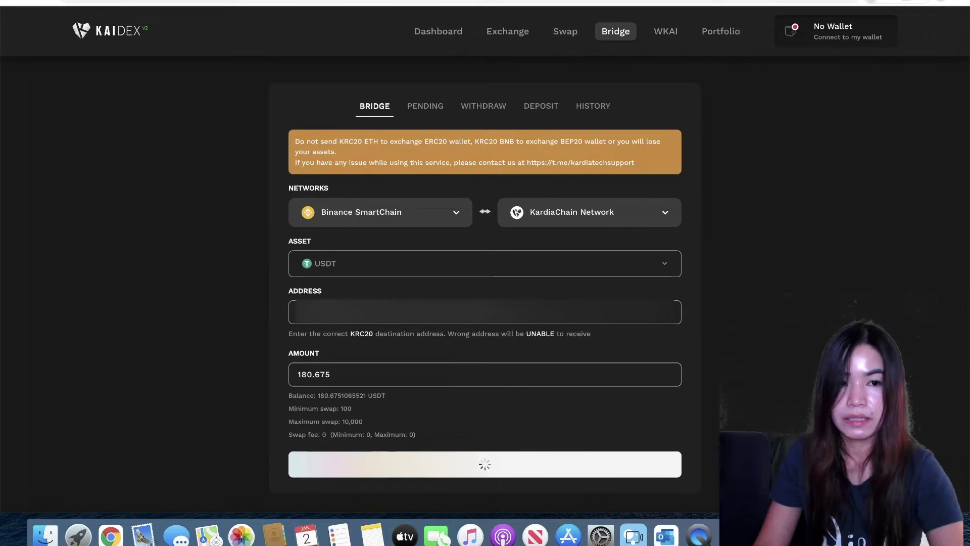
{"action": "left_click", "coordinate": [871, 3]}
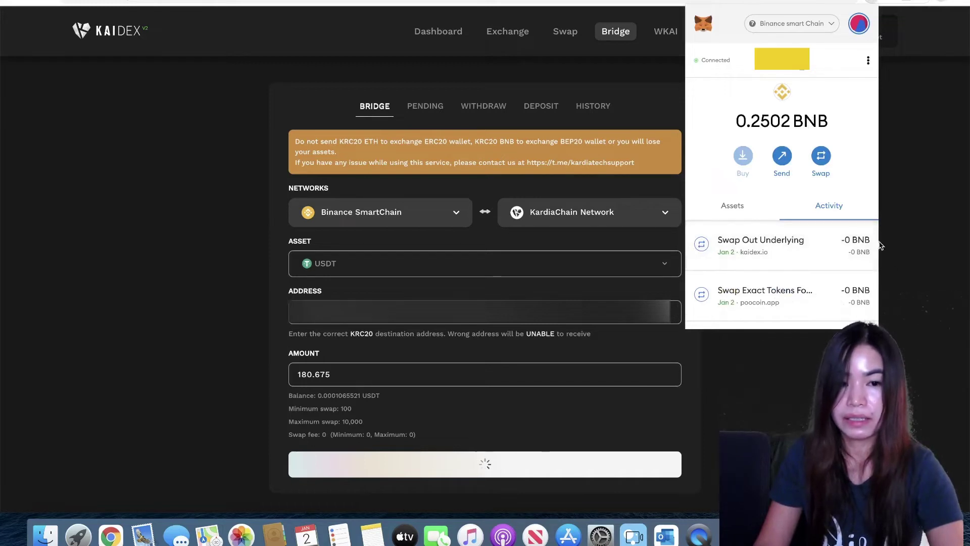
{"action": "left_click", "coordinate": [935, 182]}
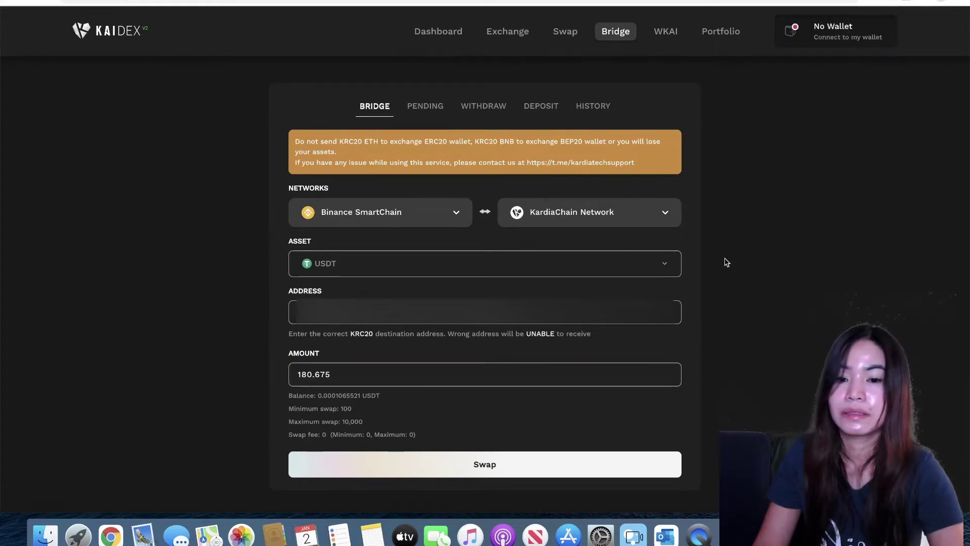
Step: Open the KardiaChain wallet extension and check its token list for the bridged USDT
{"action": "left_click", "coordinate": [885, 1]}
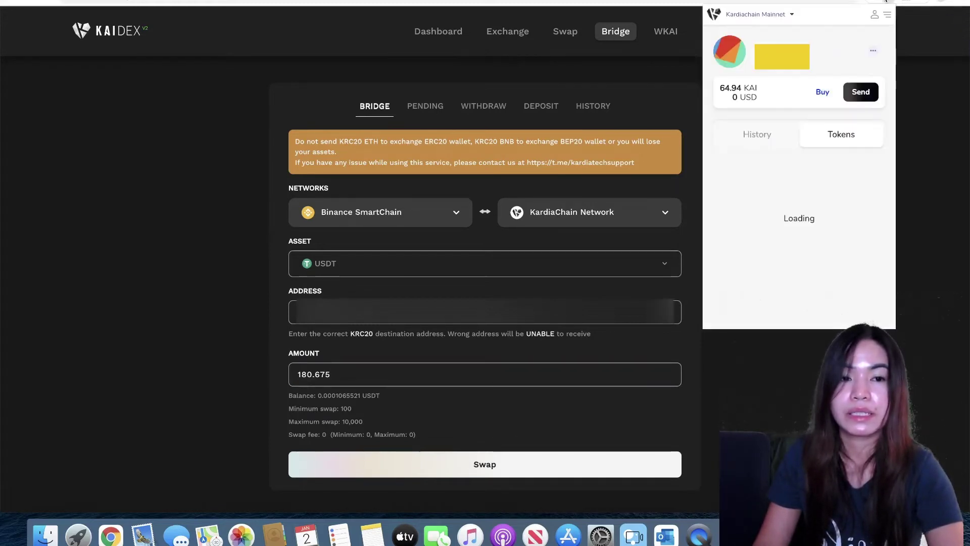
{"action": "left_click", "coordinate": [788, 137]}
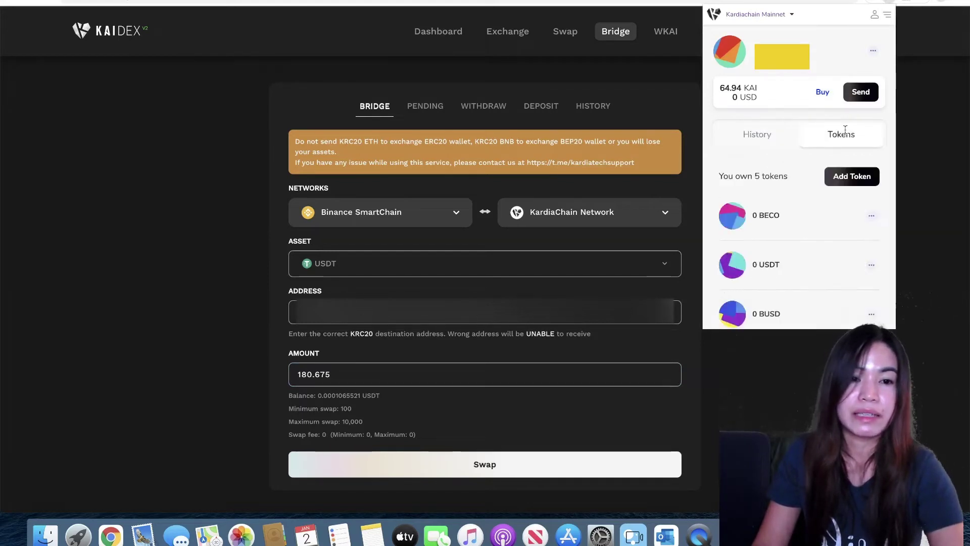
{"action": "scroll", "coordinate": [778, 269], "scroll_direction": "down", "scroll_amount": 3}
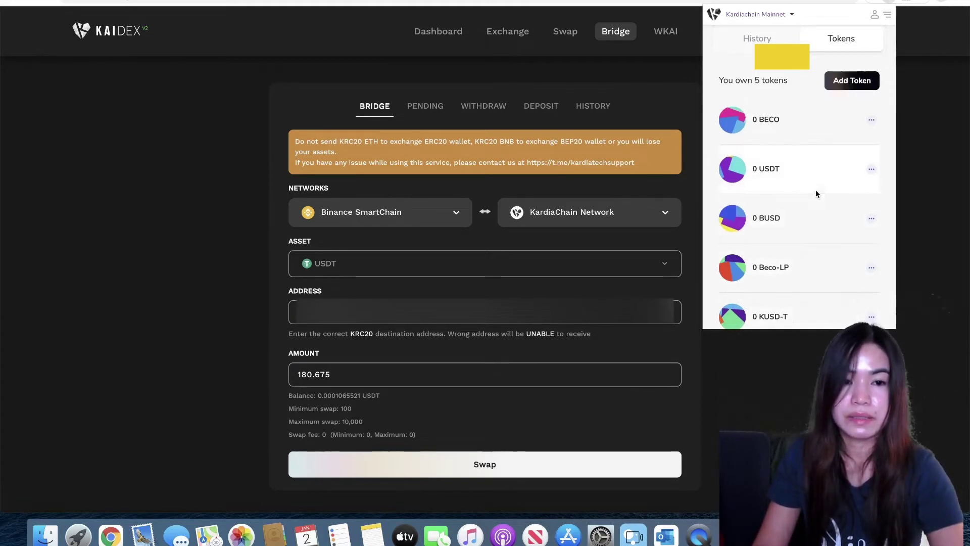
{"action": "scroll", "coordinate": [815, 193], "scroll_direction": "up", "scroll_amount": 3}
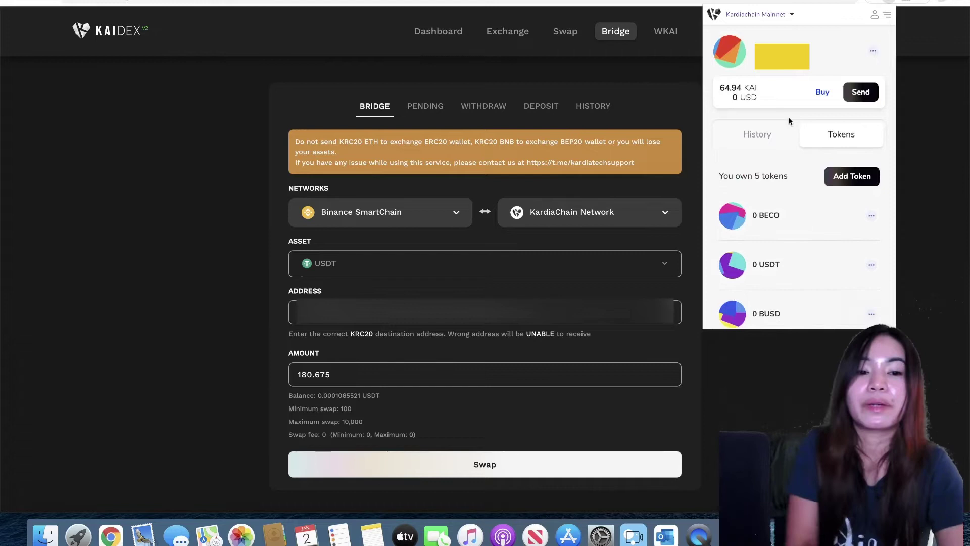
Step: Look through the KardiaChain wallet's transaction history and token list, and close the wallet
{"action": "left_click", "coordinate": [782, 132]}
{"action": "left_click", "coordinate": [831, 134]}
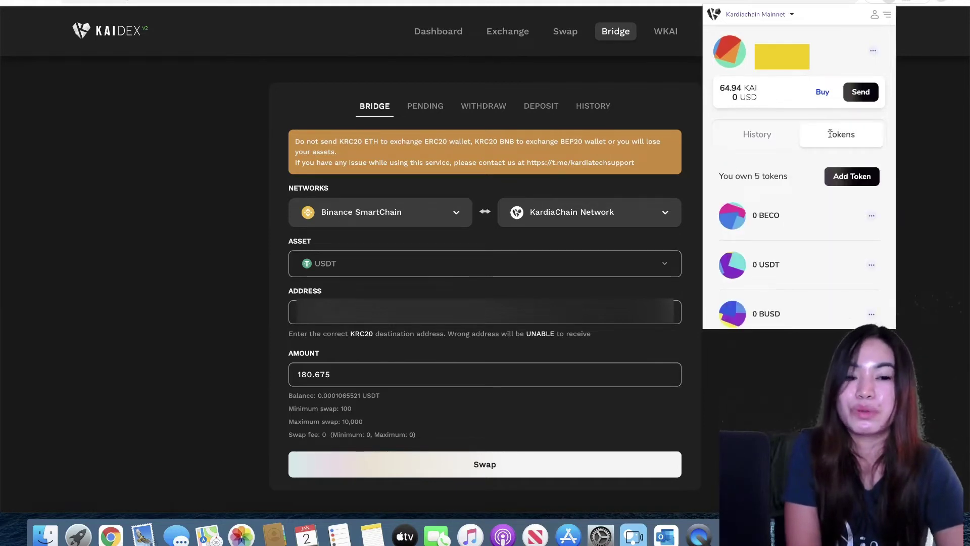
{"action": "left_click", "coordinate": [890, 3]}
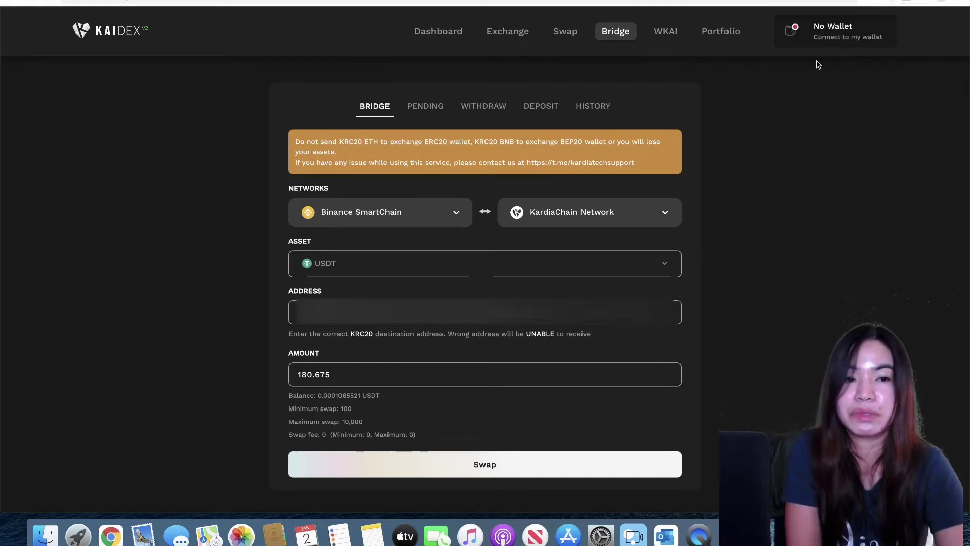
Step: Check the bridge's pending transactions on the Binance SmartChain network
{"action": "left_click", "coordinate": [442, 112]}
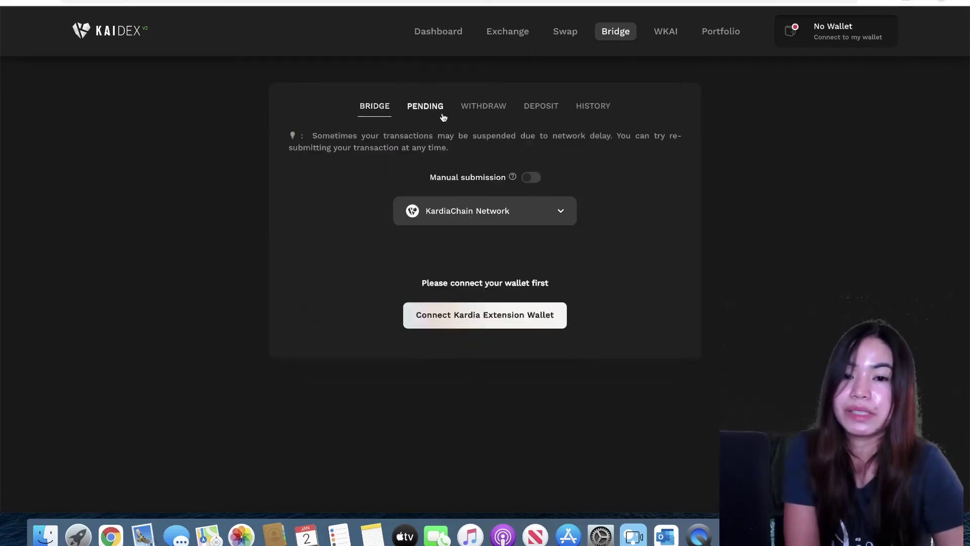
{"action": "left_click", "coordinate": [548, 219]}
{"action": "left_click", "coordinate": [504, 284]}
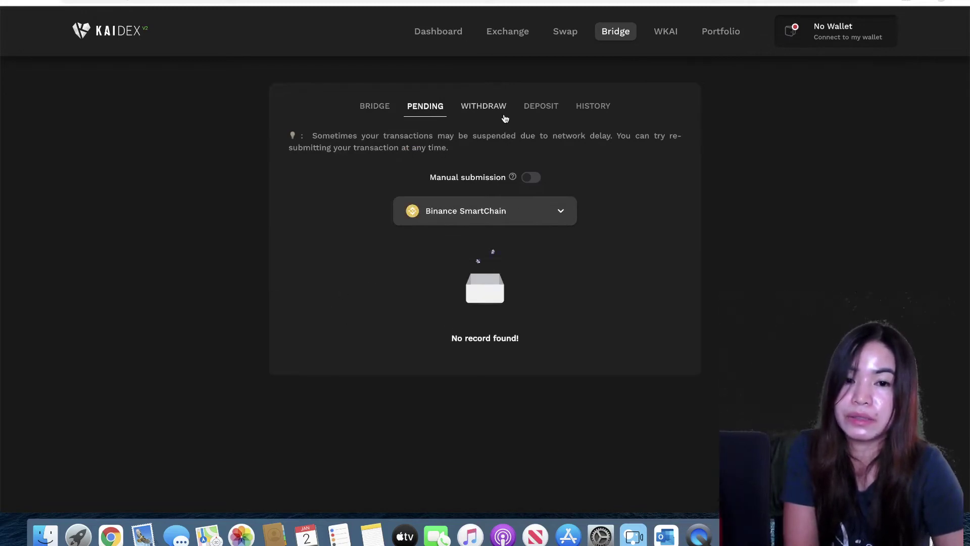
Step: Show the bridge's transaction history for Binance SmartChain and examine its entries
{"action": "left_click", "coordinate": [590, 105]}
{"action": "left_click", "coordinate": [527, 157]}
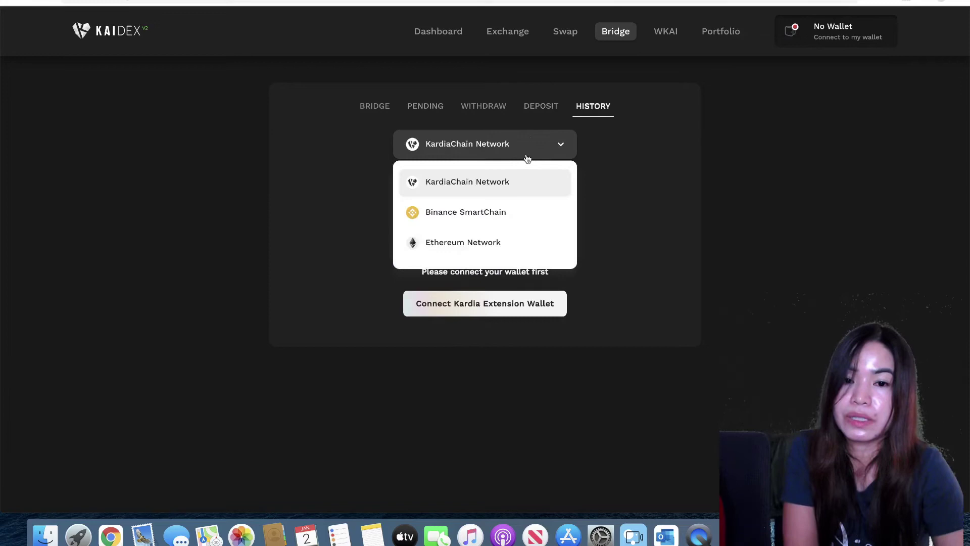
{"action": "left_click", "coordinate": [520, 220]}
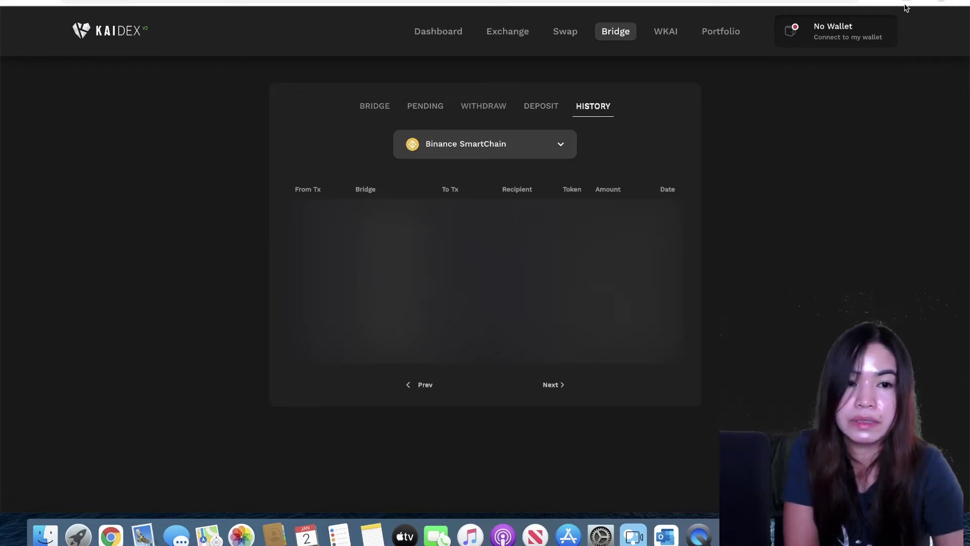
{"action": "left_click", "coordinate": [561, 384]}
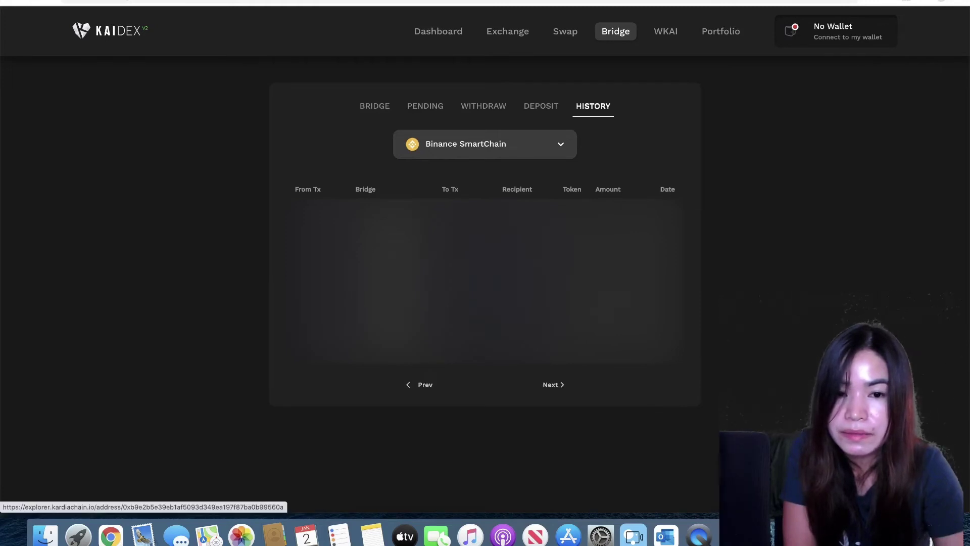
Step: Return to the bridge form, recheck the USDT balance in the KardiaChain wallet extension, and close the wallet
{"action": "left_click", "coordinate": [538, 113]}
{"action": "left_click", "coordinate": [426, 112]}
{"action": "left_click", "coordinate": [399, 108]}
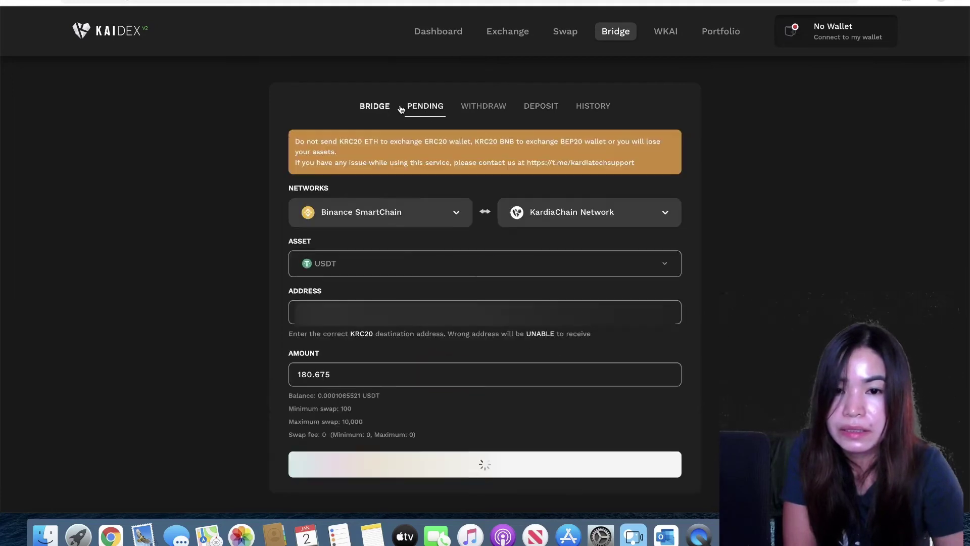
{"action": "left_click", "coordinate": [881, 3]}
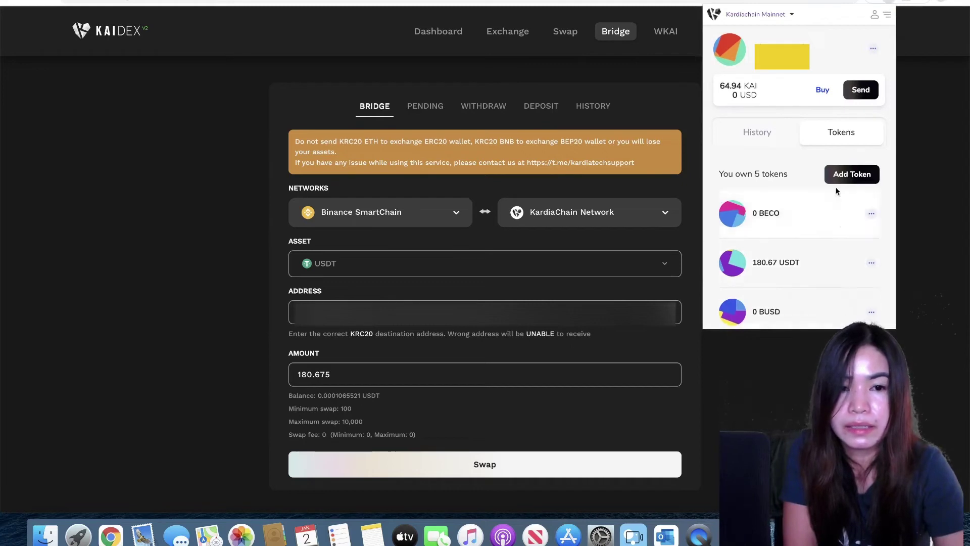
{"action": "left_click", "coordinate": [664, 104]}
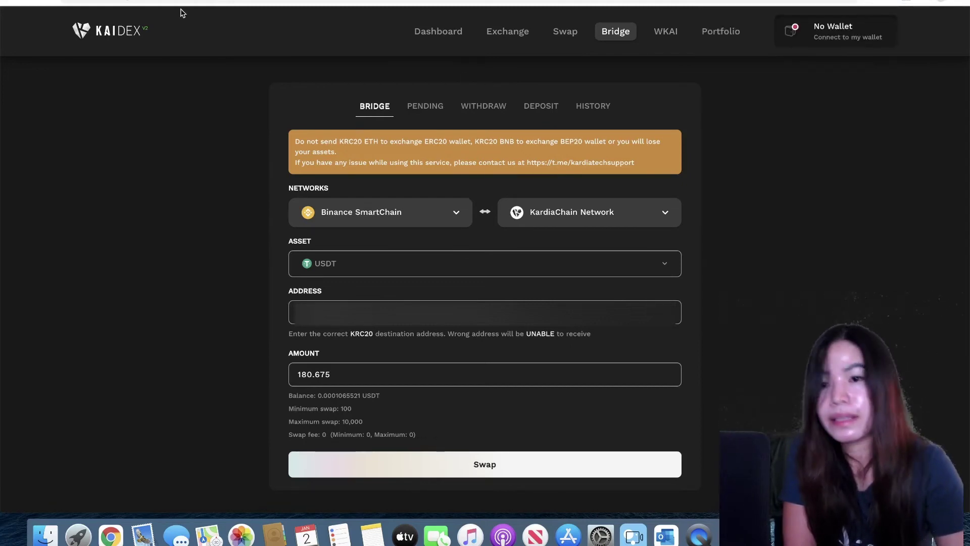